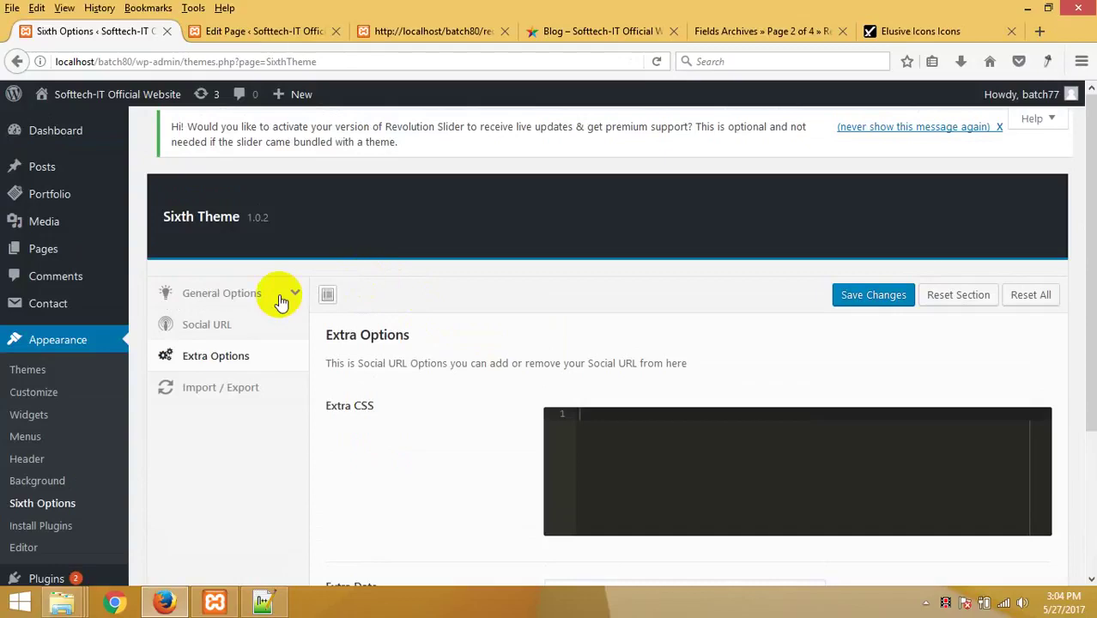
Open a new WordPress page in a separate tab, compare its editor's Text and Visual modes, and close the tab
{"action": "mouse_move", "coordinate": [47, 248]}
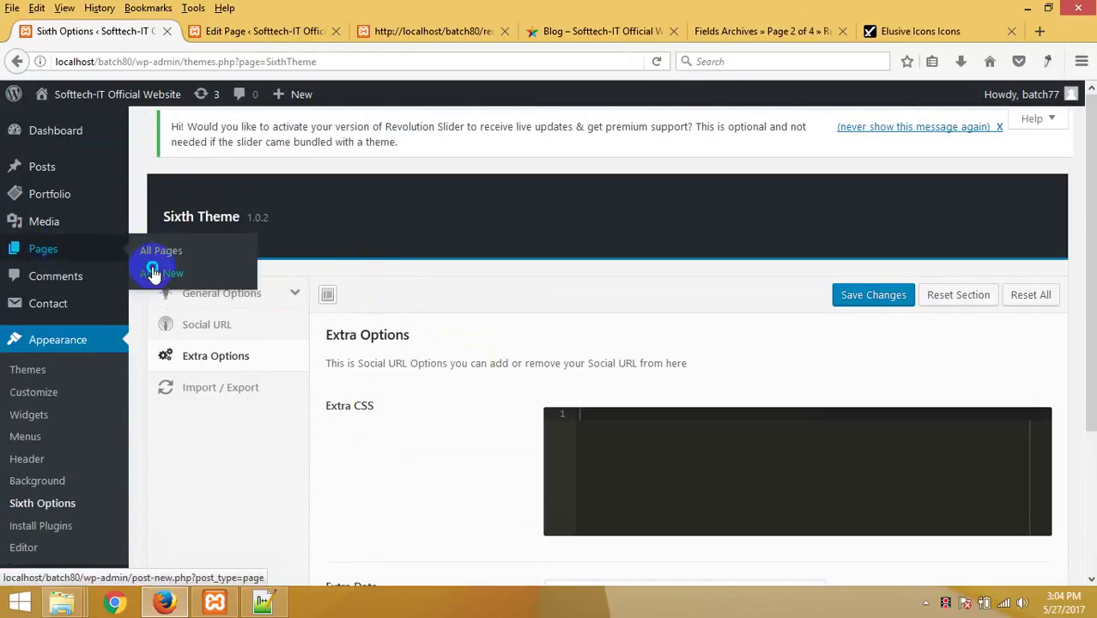
{"action": "right_click", "coordinate": [159, 272]}
{"action": "left_click", "coordinate": [195, 279]}
{"action": "left_click", "coordinate": [273, 37]}
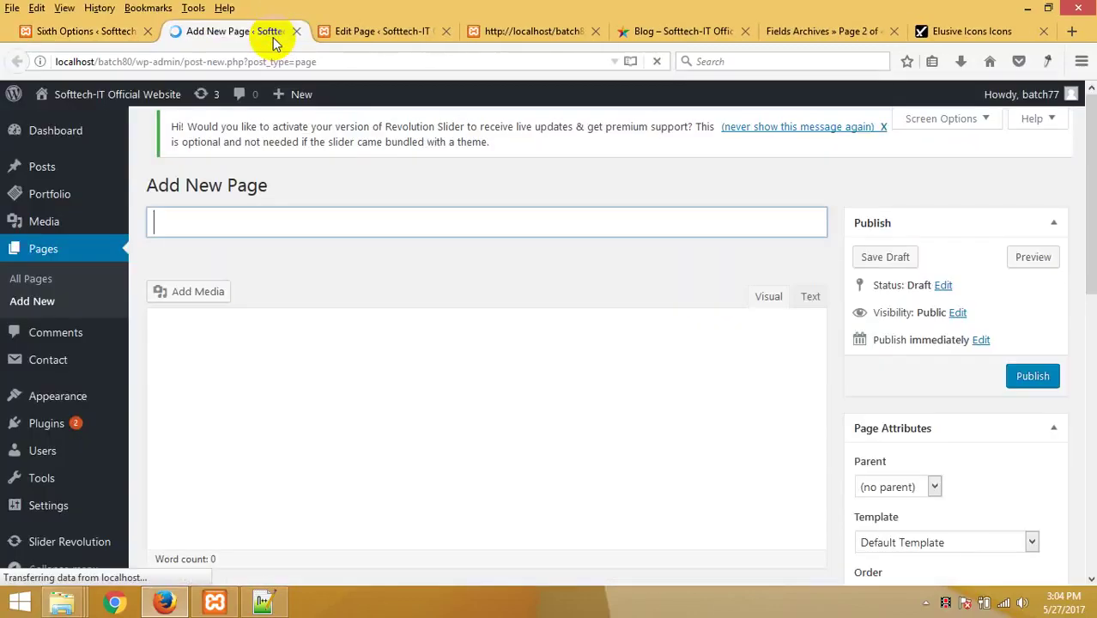
{"action": "scroll", "coordinate": [240, 354], "scroll_direction": "down", "scroll_amount": 3}
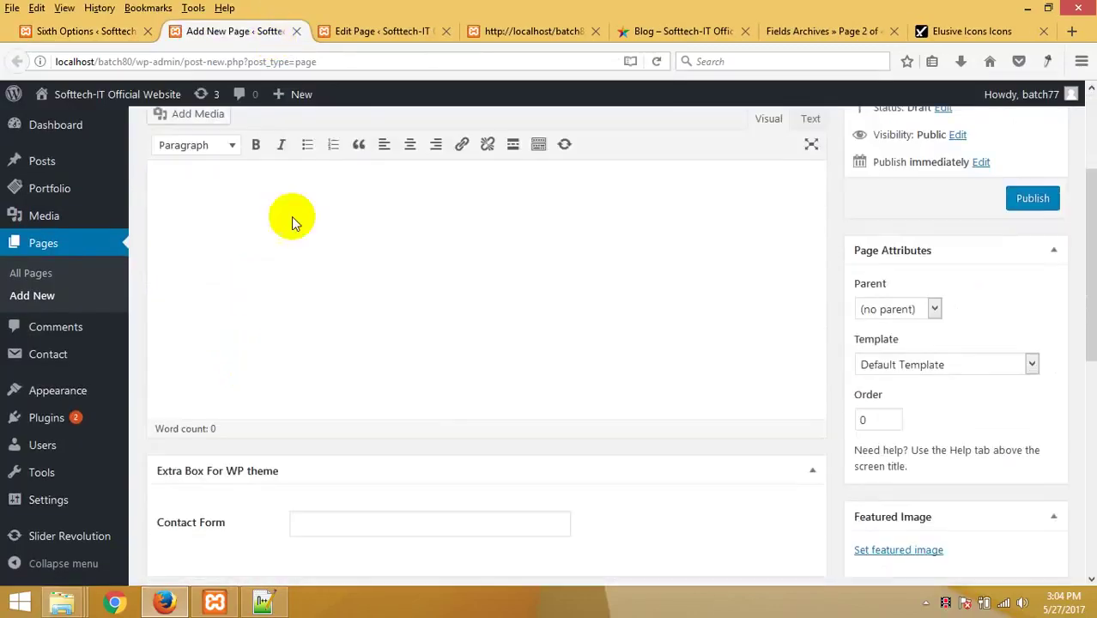
{"action": "scroll", "coordinate": [397, 229], "scroll_direction": "up", "scroll_amount": 2}
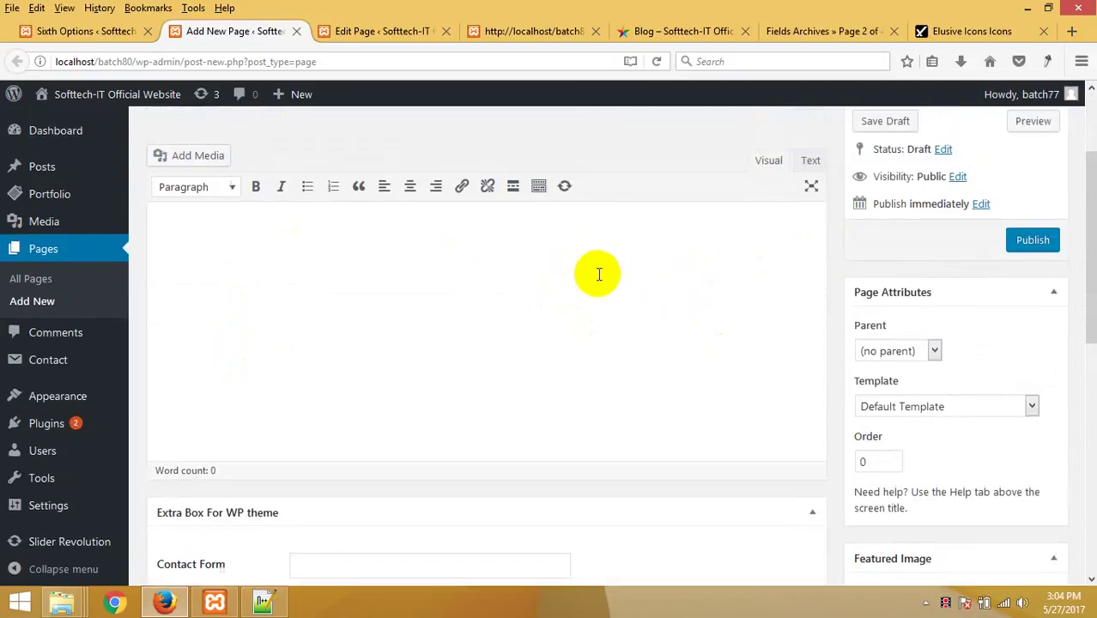
{"action": "left_click", "coordinate": [800, 202]}
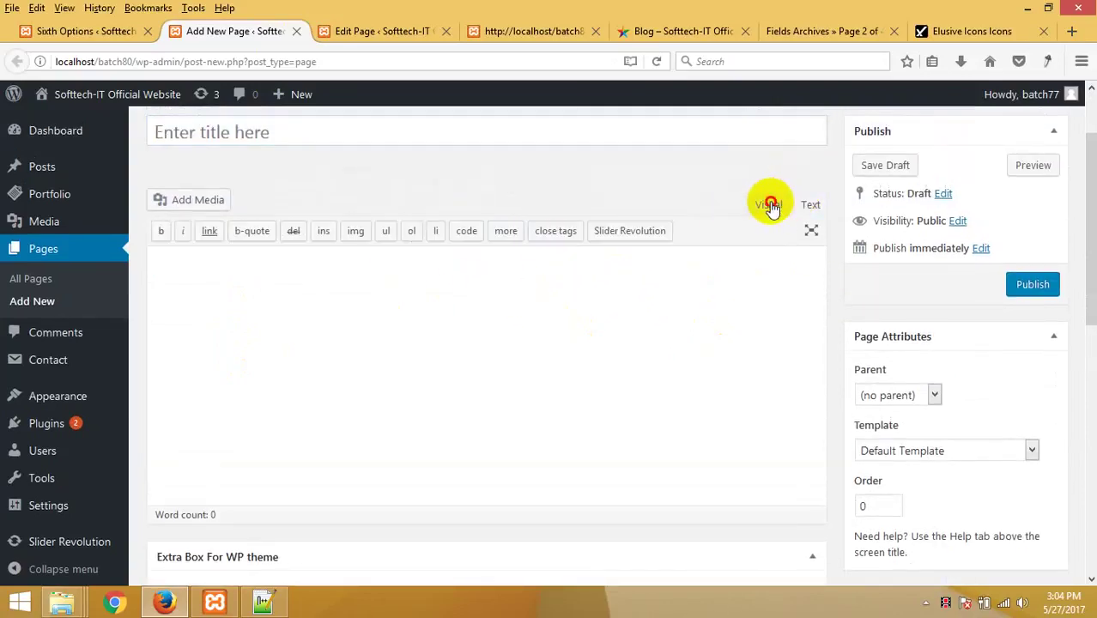
{"action": "left_click", "coordinate": [769, 205]}
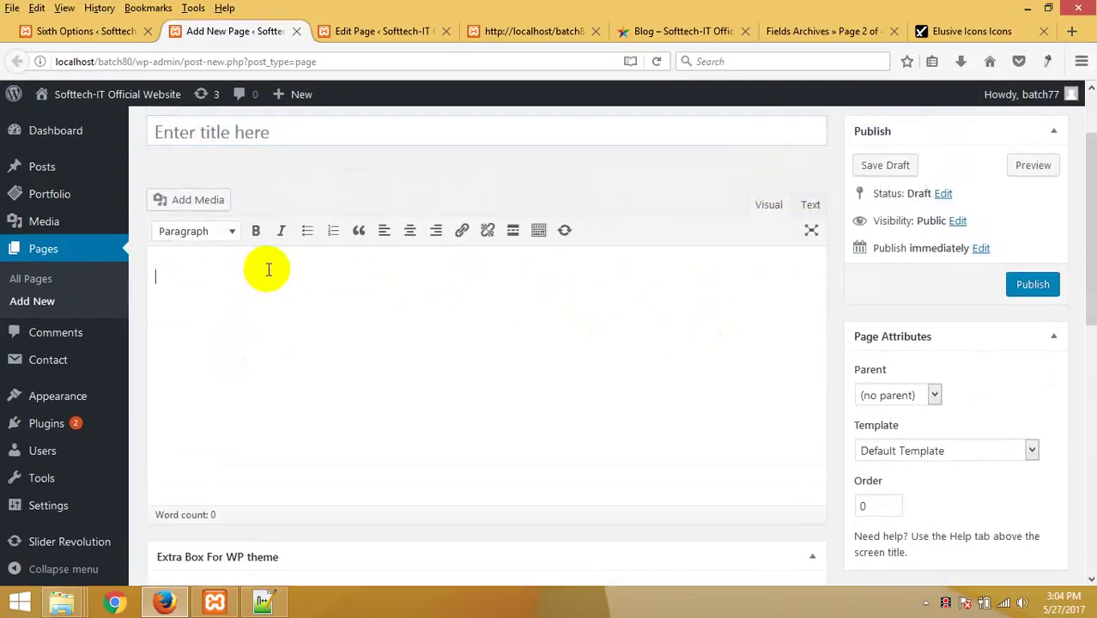
{"action": "left_click", "coordinate": [296, 32]}
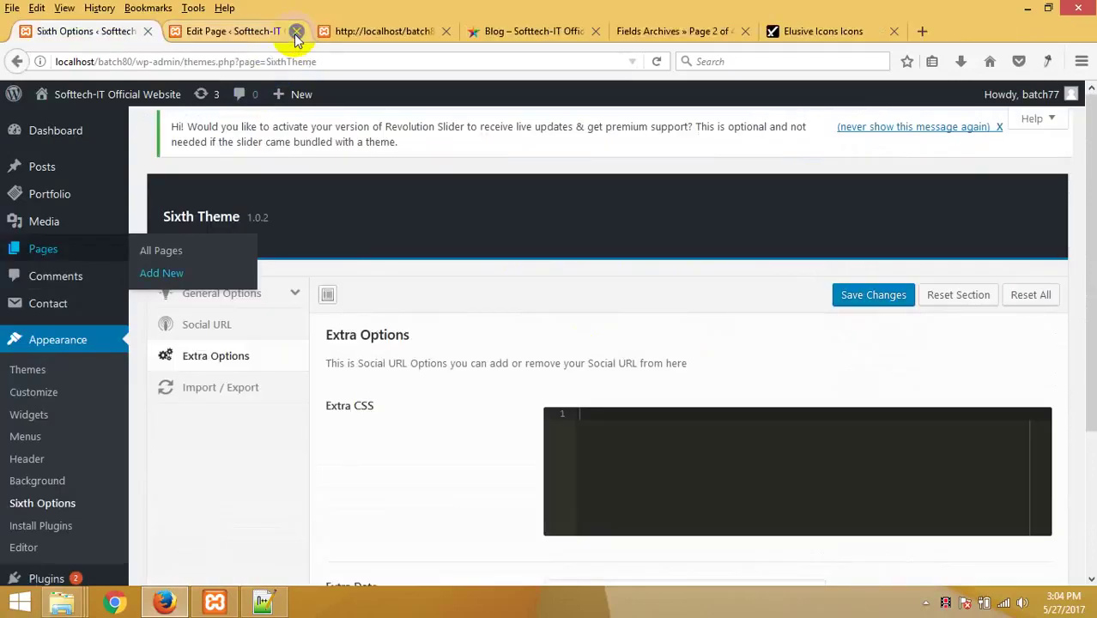
Find the Gallery field in the Redux Fields archive and open its documentation in a new tab
{"action": "left_click", "coordinate": [704, 34]}
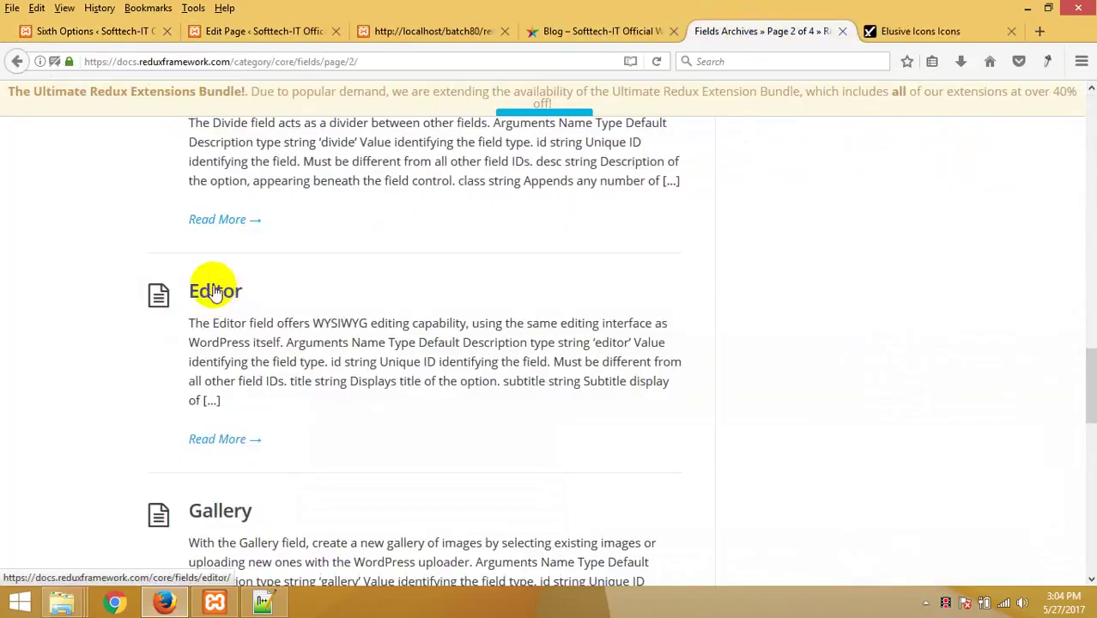
{"action": "scroll", "coordinate": [215, 292], "scroll_direction": "down", "scroll_amount": 4}
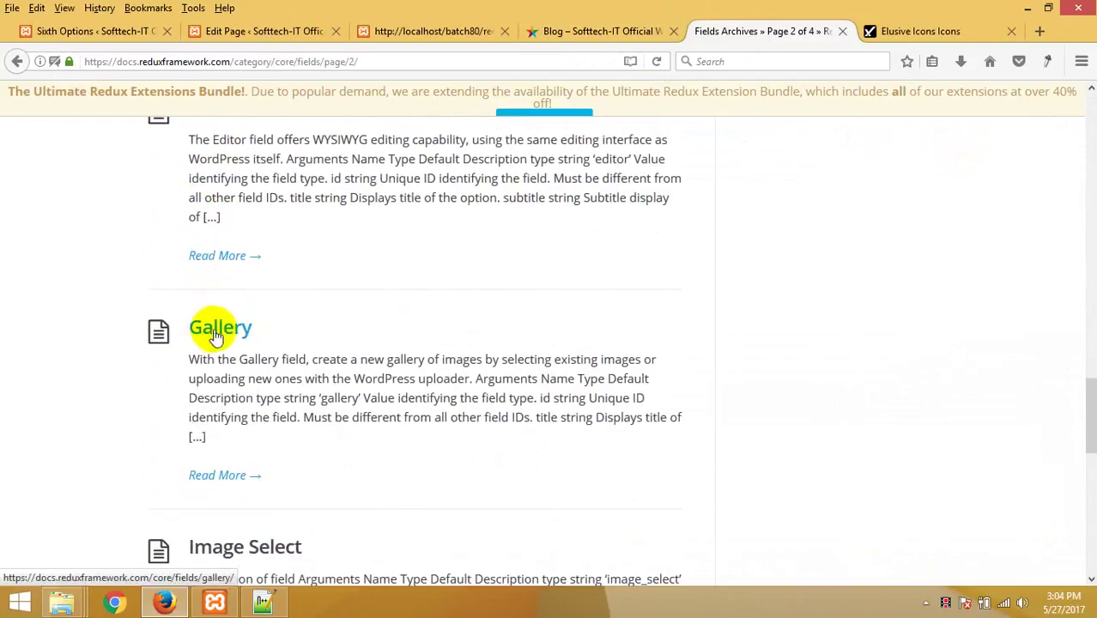
{"action": "left_click", "coordinate": [108, 322]}
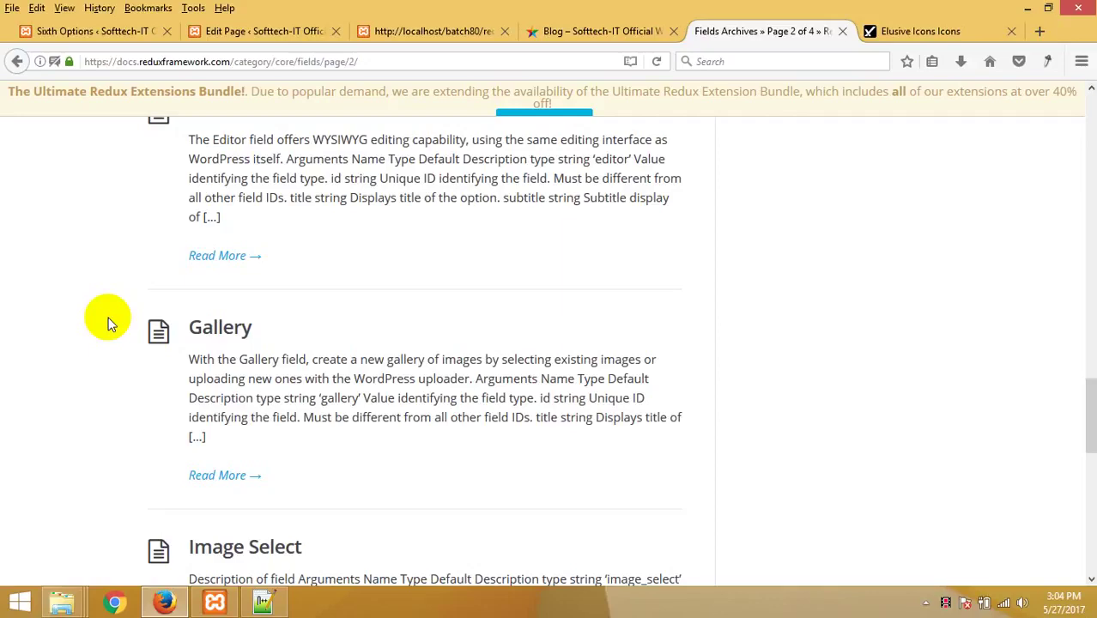
{"action": "right_click", "coordinate": [221, 316]}
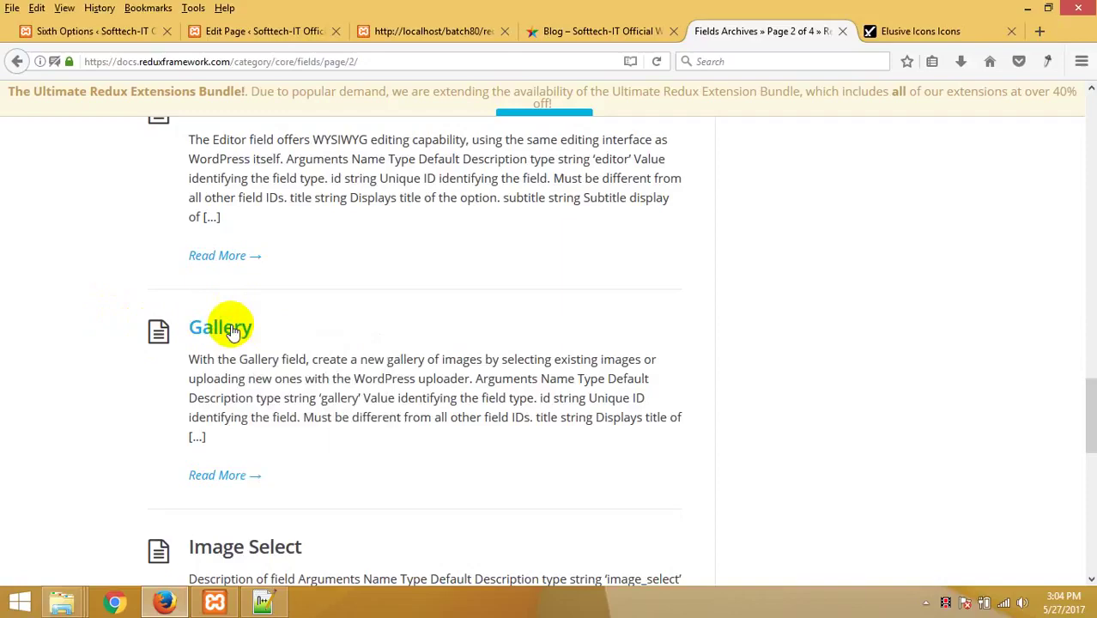
{"action": "right_click", "coordinate": [214, 326]}
{"action": "left_click", "coordinate": [272, 339]}
{"action": "left_click", "coordinate": [806, 31]}
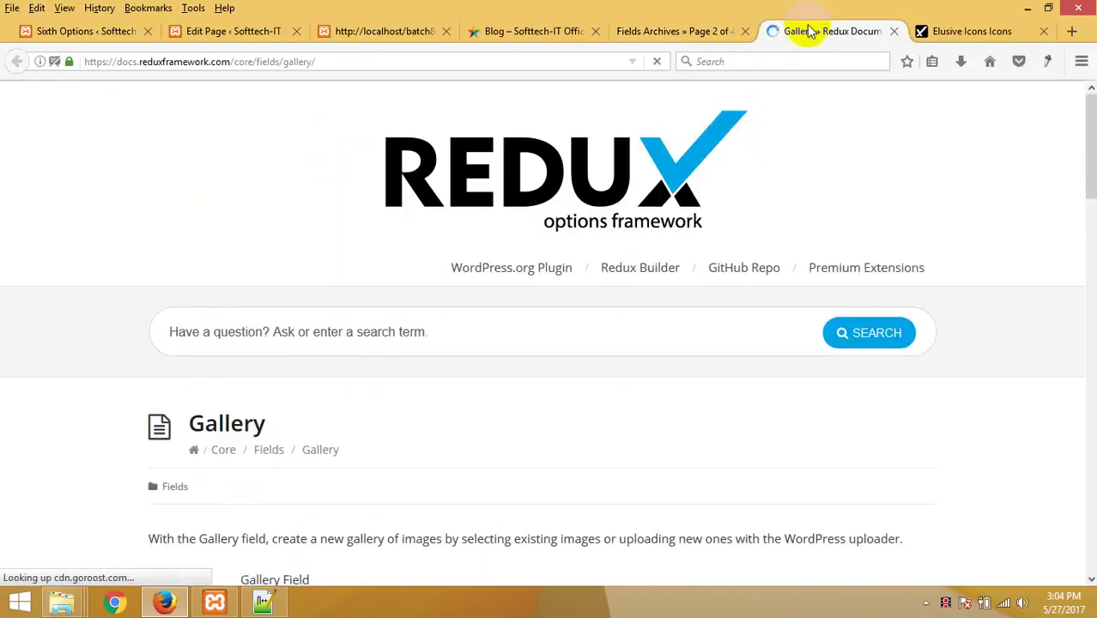
Examine the Gallery field's documentation, including its preview, arguments table and example declaration
{"action": "scroll", "coordinate": [698, 196], "scroll_direction": "down", "scroll_amount": 5}
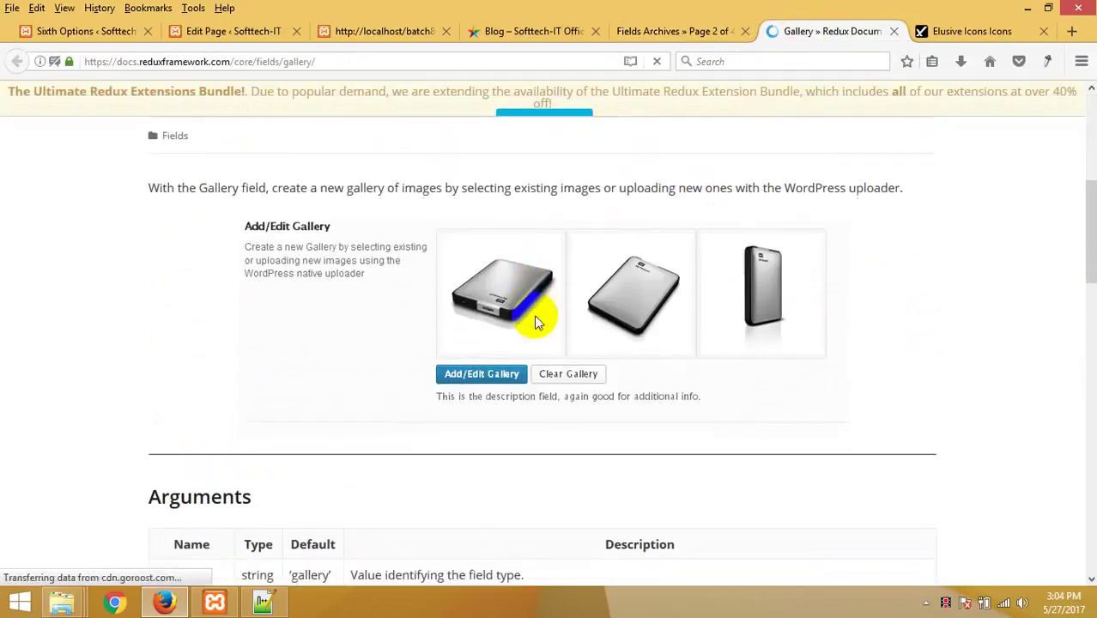
{"action": "scroll", "coordinate": [543, 300], "scroll_direction": "down", "scroll_amount": 2}
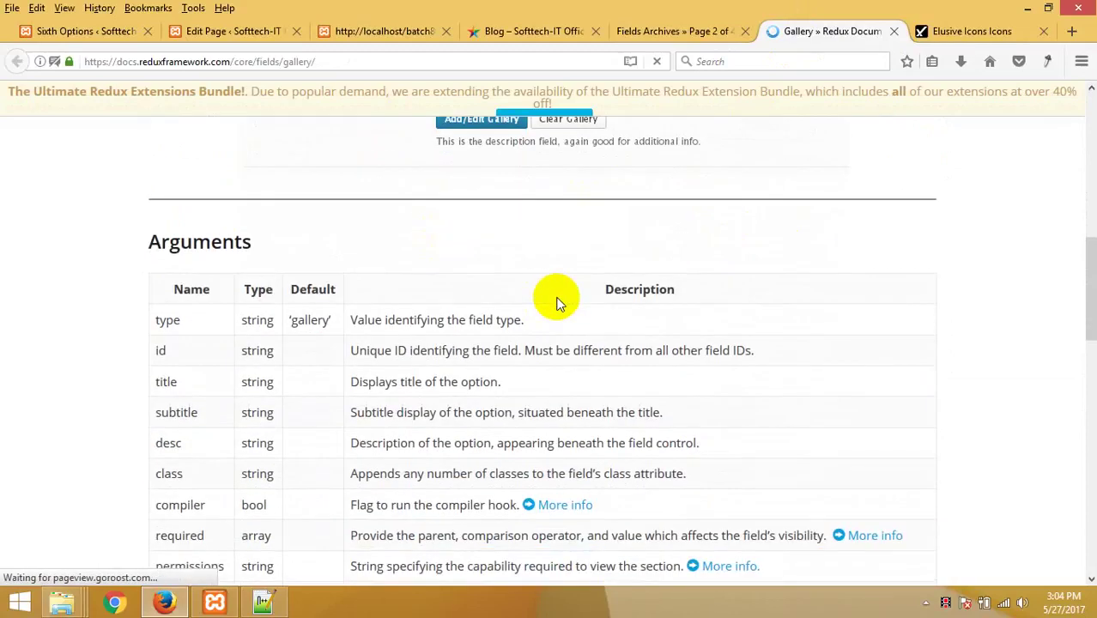
{"action": "scroll", "coordinate": [558, 299], "scroll_direction": "up", "scroll_amount": 4}
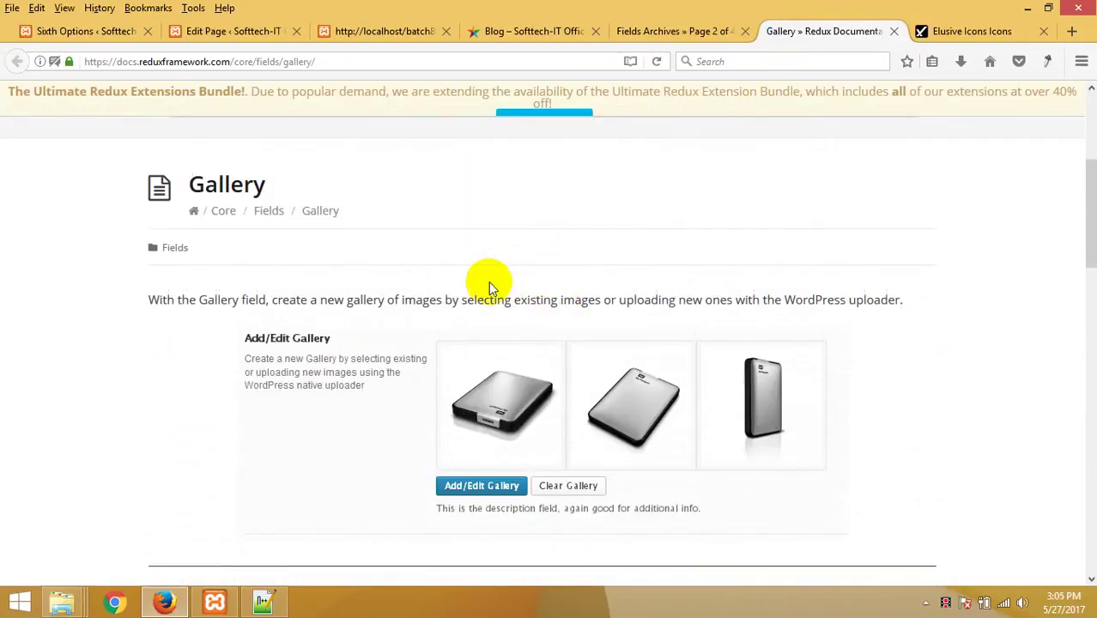
{"action": "scroll", "coordinate": [515, 275], "scroll_direction": "down", "scroll_amount": 2}
{"action": "scroll", "coordinate": [407, 459], "scroll_direction": "down", "scroll_amount": 7}
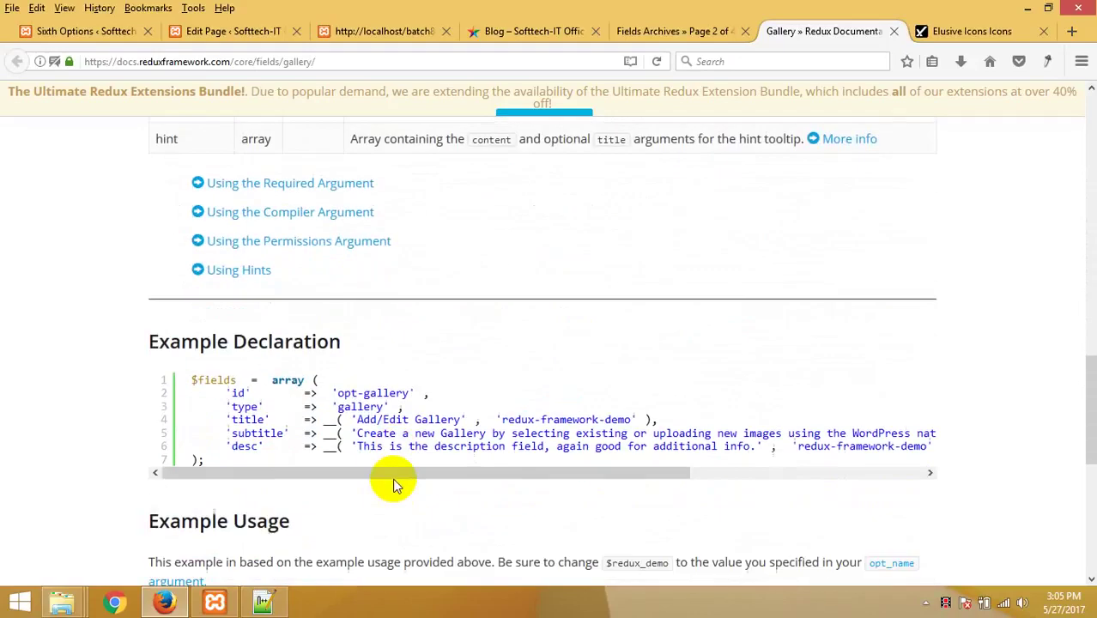
{"action": "scroll", "coordinate": [392, 481], "scroll_direction": "up", "scroll_amount": 2}
{"action": "scroll", "coordinate": [392, 481], "scroll_direction": "down", "scroll_amount": 2}
{"action": "left_click", "coordinate": [260, 599]}
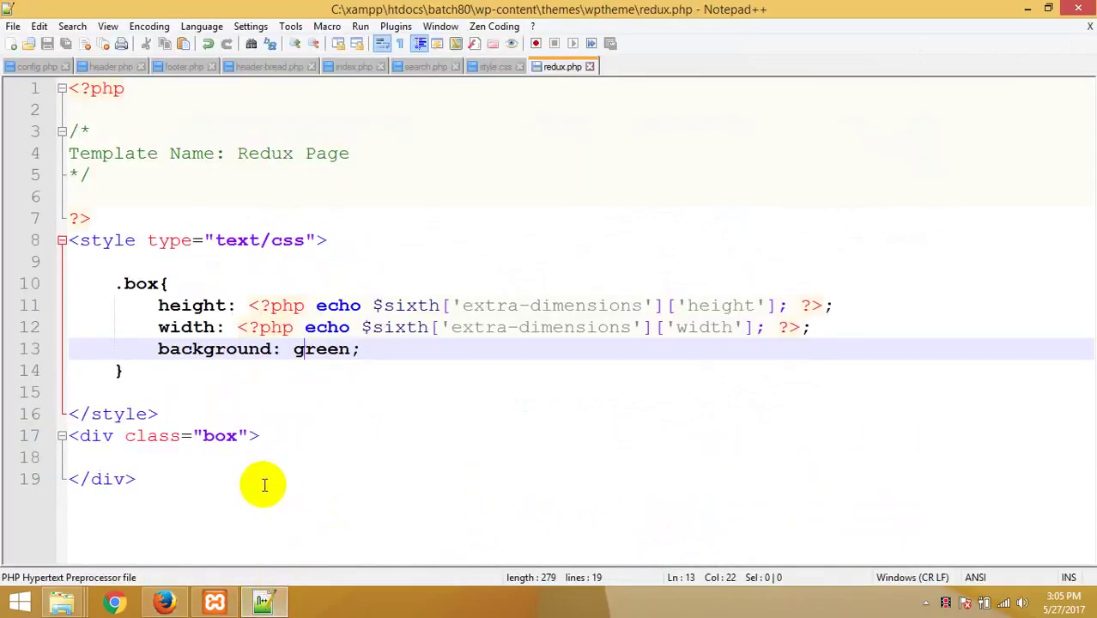
{"action": "left_click", "coordinate": [163, 603]}
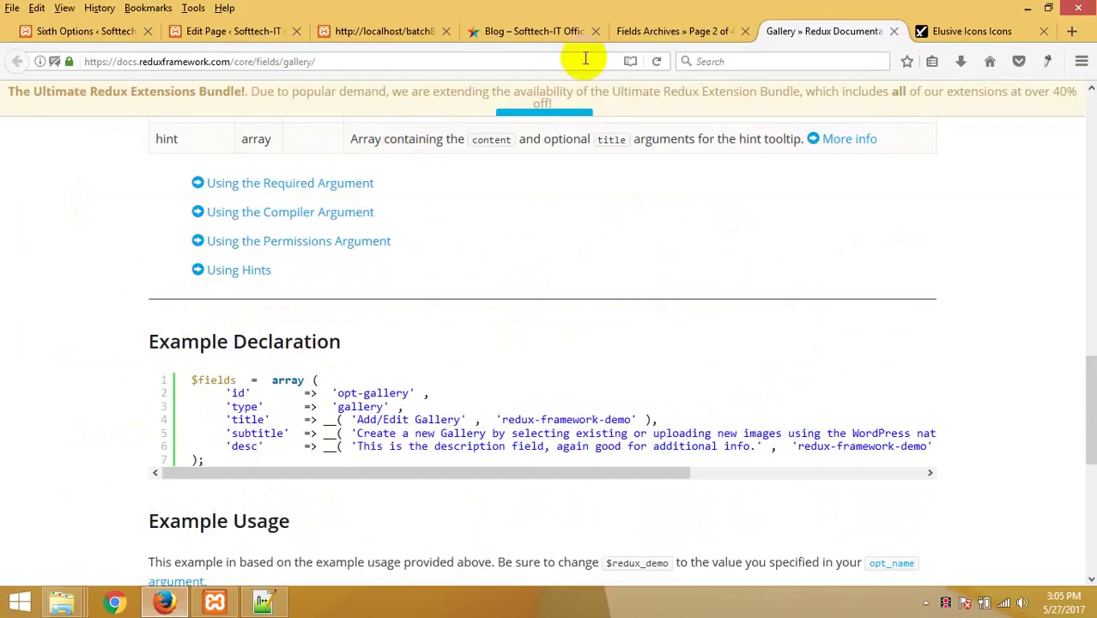
{"action": "scroll", "coordinate": [631, 142], "scroll_direction": "down", "scroll_amount": 5}
{"action": "scroll", "coordinate": [618, 180], "scroll_direction": "up", "scroll_amount": 5}
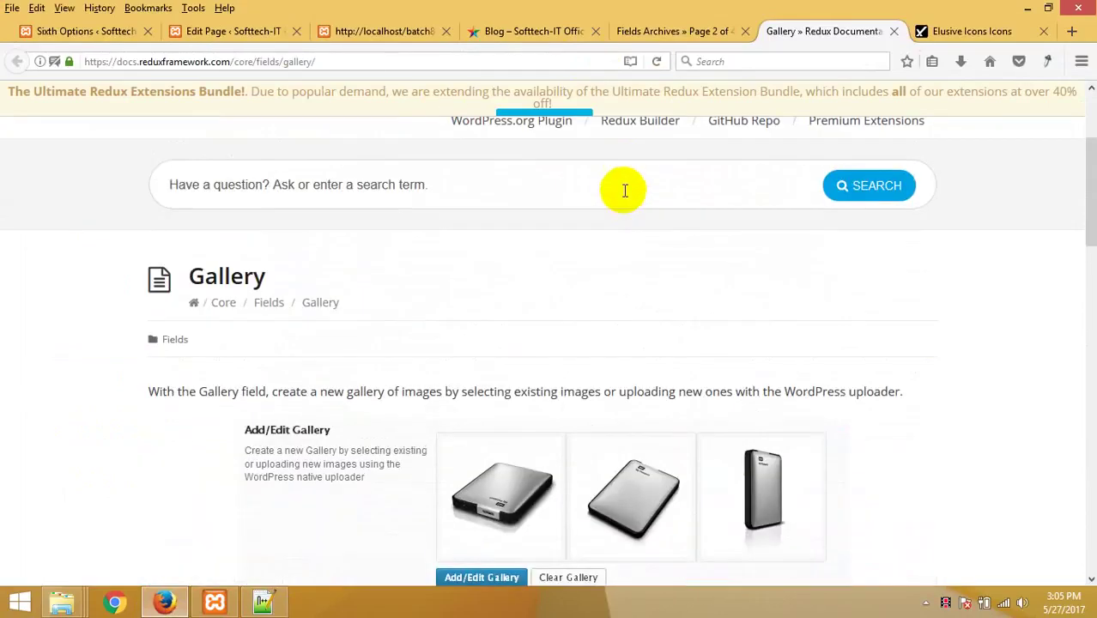
{"action": "scroll", "coordinate": [426, 313], "scroll_direction": "down", "scroll_amount": 6}
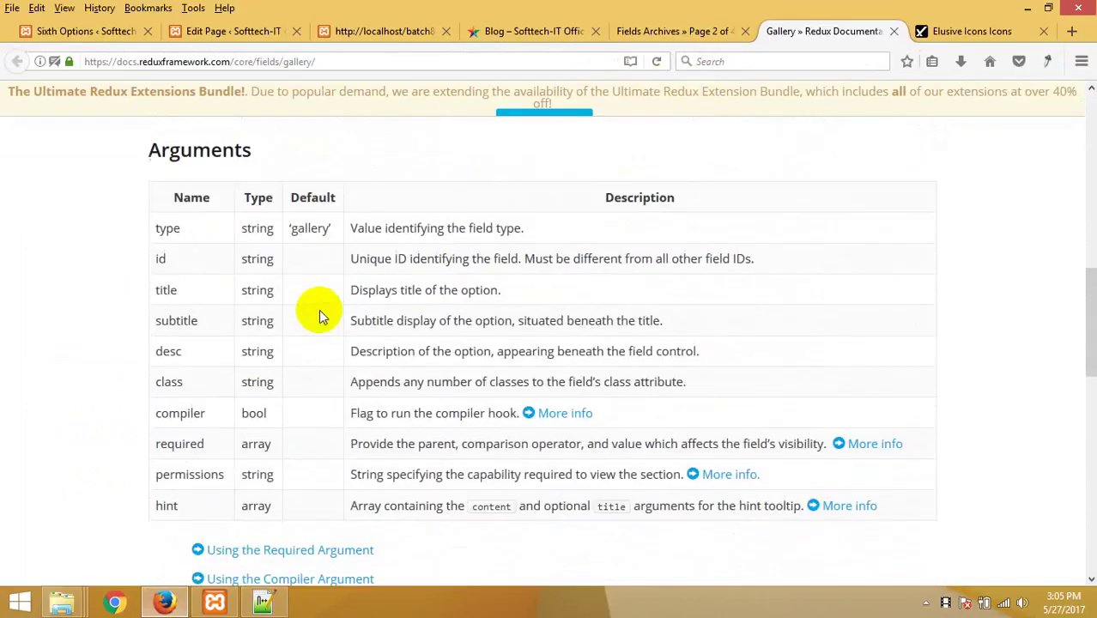
Copy the default type value gallery from the Arguments table
{"action": "double_click", "coordinate": [307, 228]}
{"action": "right_click", "coordinate": [308, 227]}
{"action": "left_click", "coordinate": [347, 248]}
Switch to Notepad++ and duplicate the Extra dimensions field array directly below the original in config.php
{"action": "left_click", "coordinate": [258, 606]}
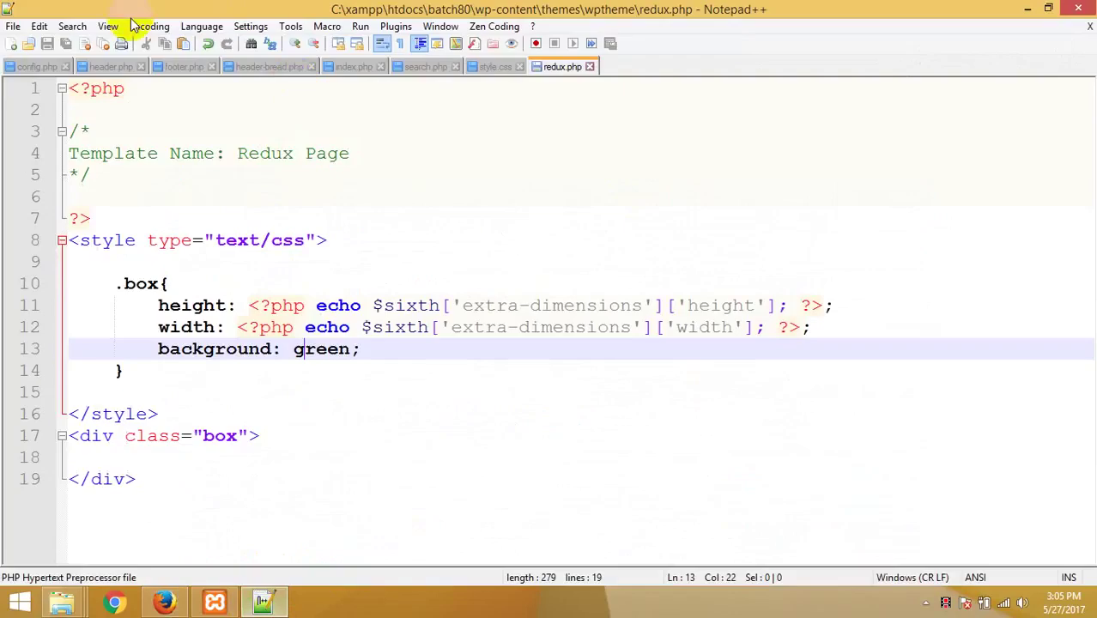
{"action": "left_click", "coordinate": [39, 66]}
{"action": "scroll", "coordinate": [299, 273], "scroll_direction": "up", "scroll_amount": 2}
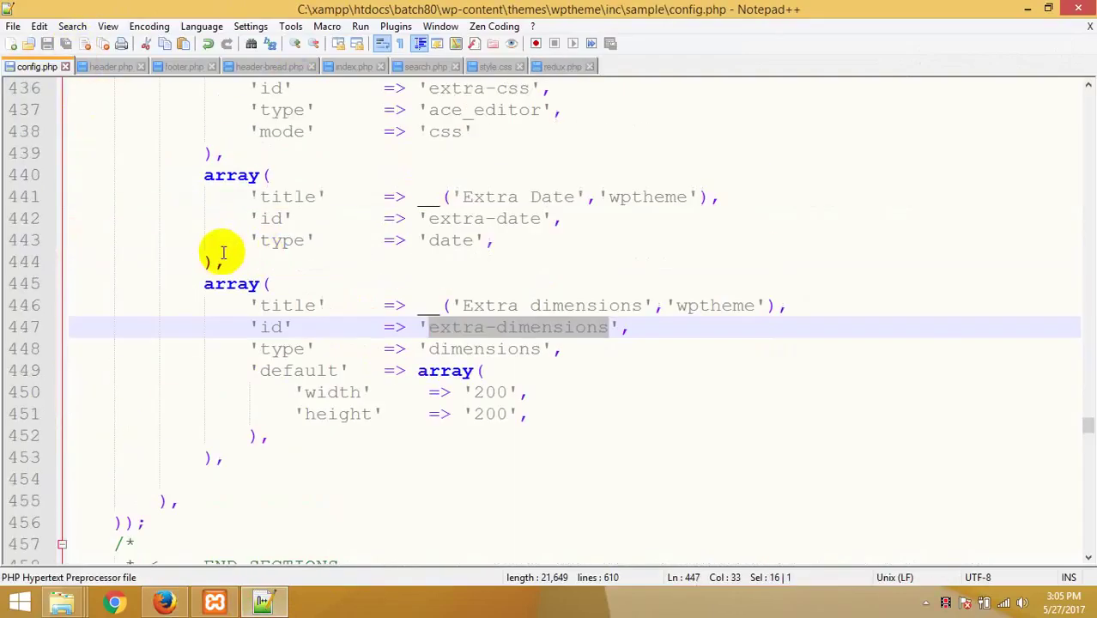
{"action": "left_click_drag", "start_coordinate": [200, 284], "coordinate": [258, 468]}
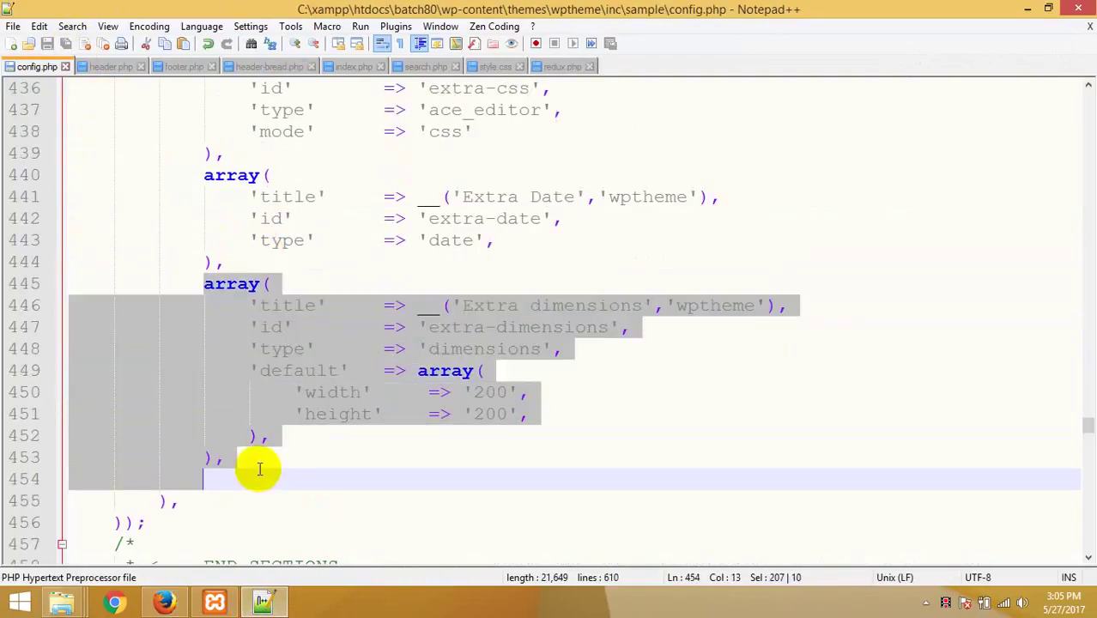
{"action": "left_click", "coordinate": [257, 464]}
{"action": "key", "text": "Return"}
{"action": "key", "text": "ctrl+v"}
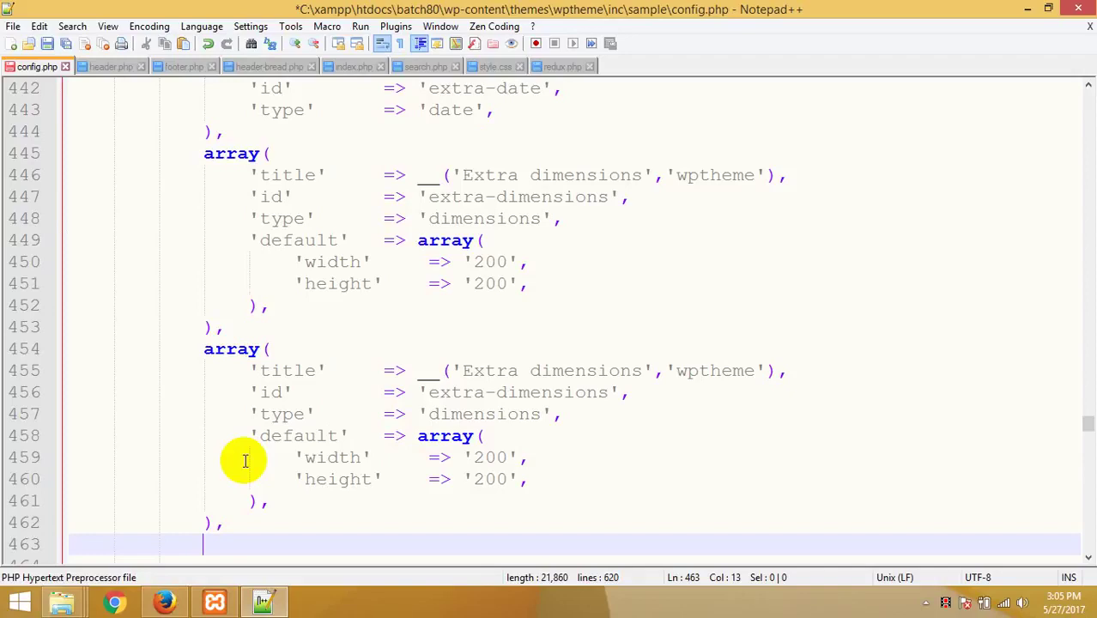
{"action": "left_click_drag", "start_coordinate": [641, 371], "coordinate": [529, 371]}
{"action": "key", "text": "ctrl+v"}
{"action": "key", "text": "ctrl+z"}
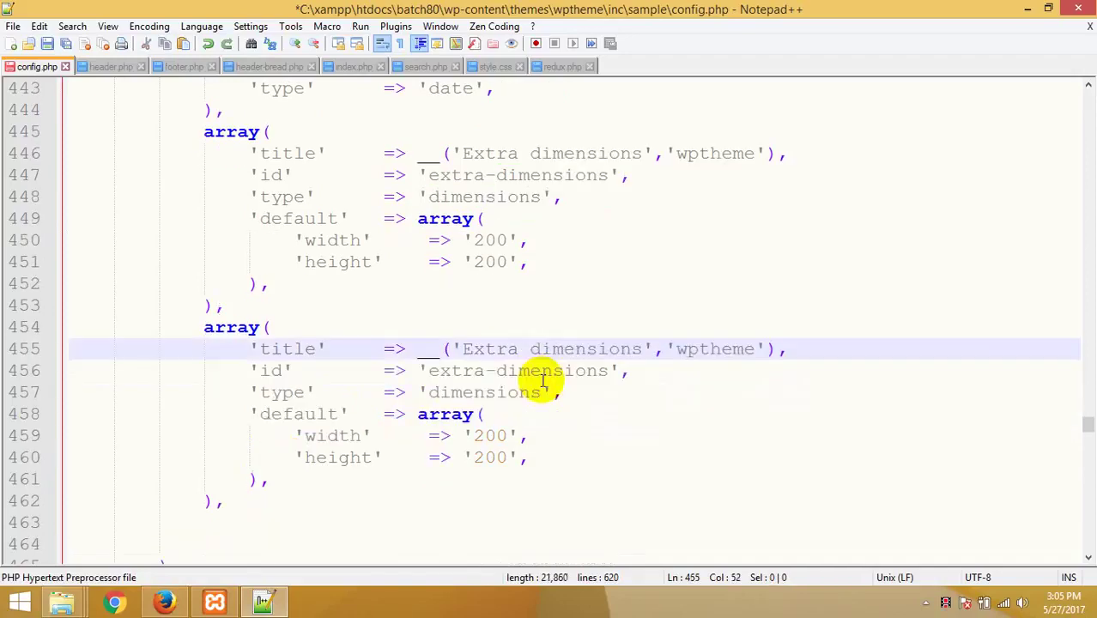
Set the duplicated field's title to Extra Gallery and its type to gallery, and save the file
{"action": "double_click", "coordinate": [556, 352]}
{"action": "type", "text": "Gallery"}
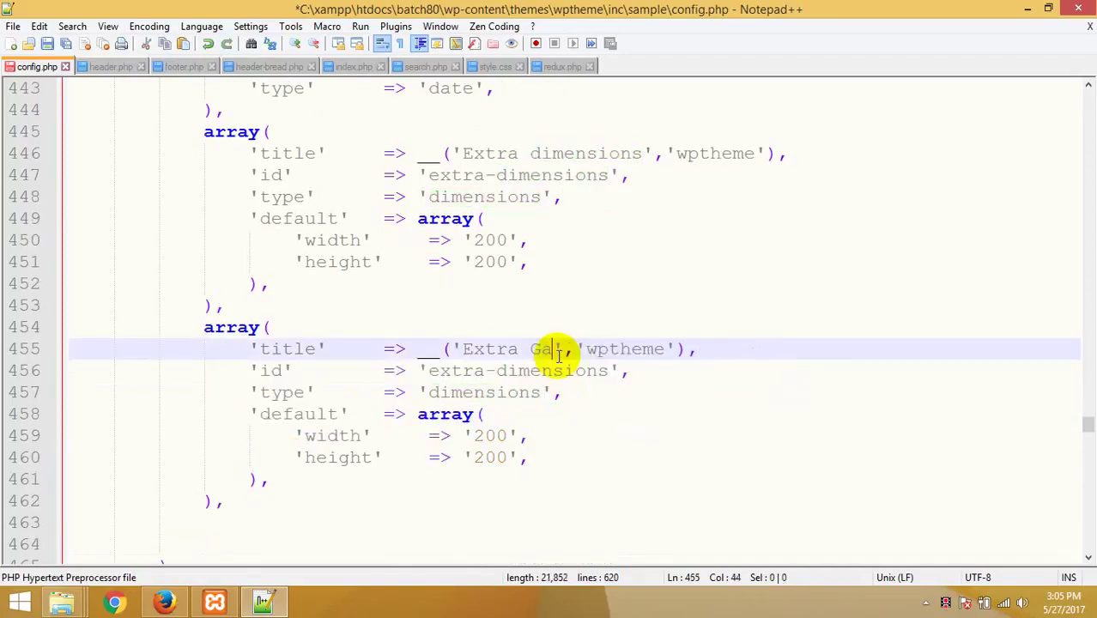
{"action": "key", "text": "ctrl+s"}
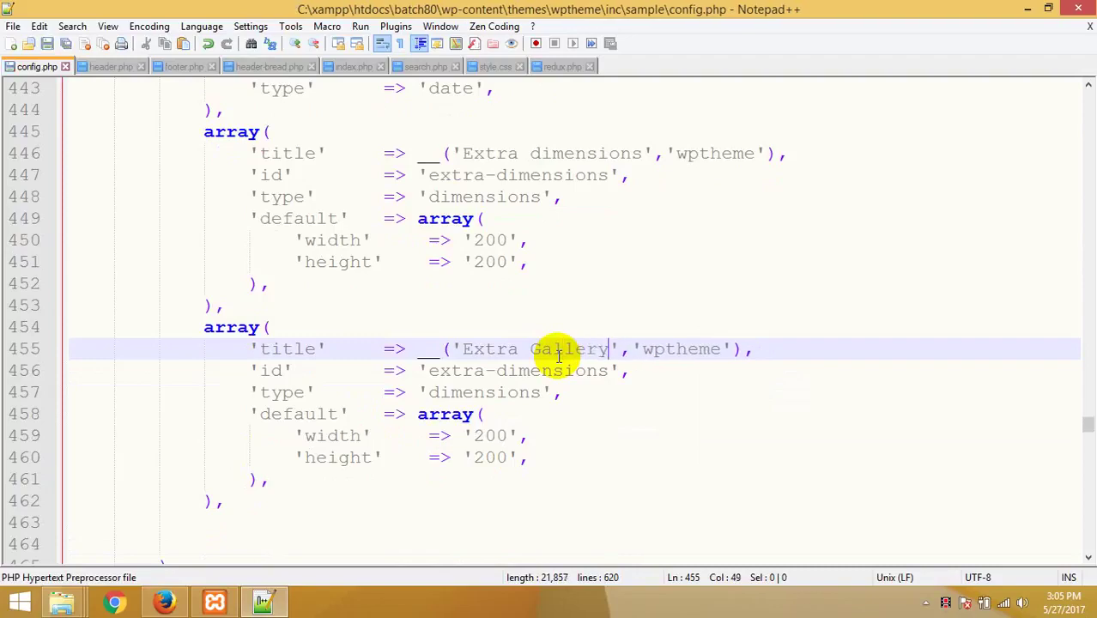
{"action": "double_click", "coordinate": [553, 370]}
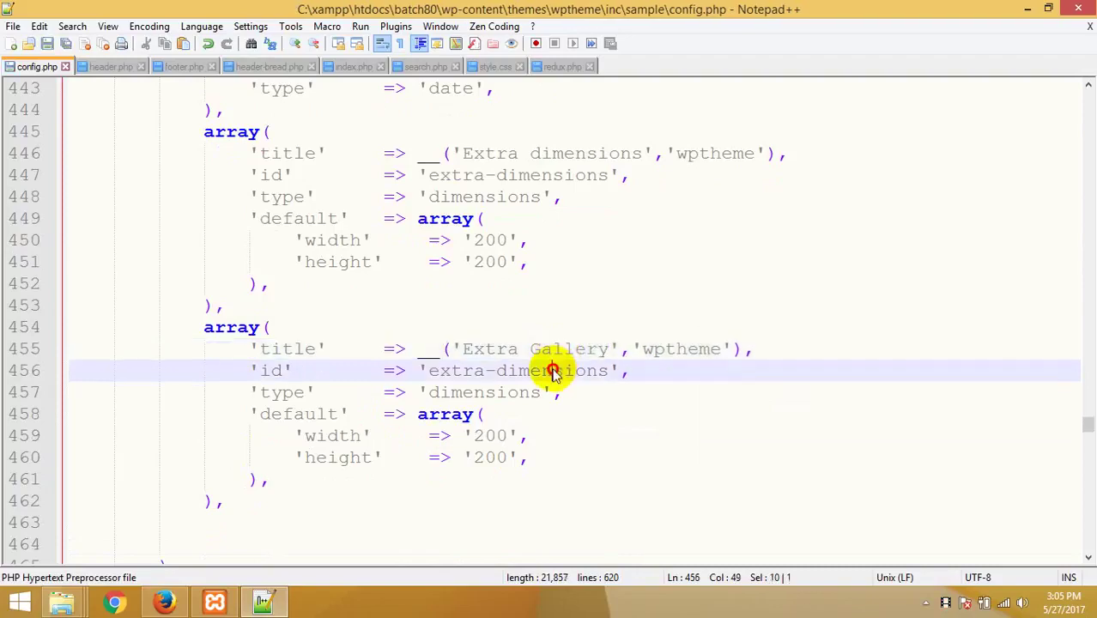
{"action": "double_click", "coordinate": [434, 392]}
{"action": "type", "text": "gallery"}
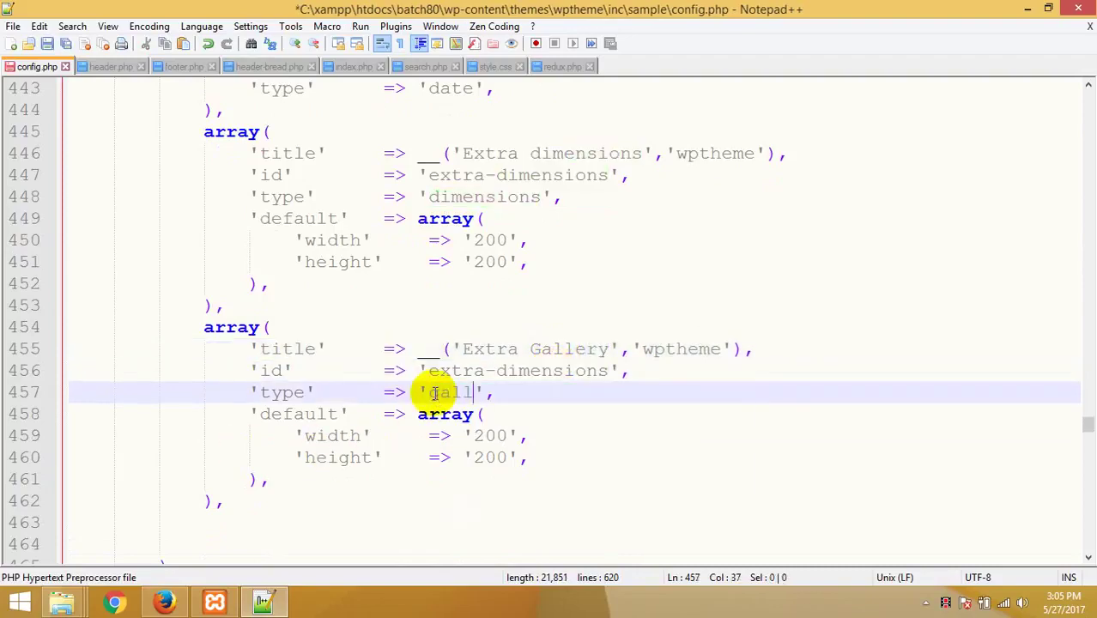
{"action": "key", "text": "ctrl+s"}
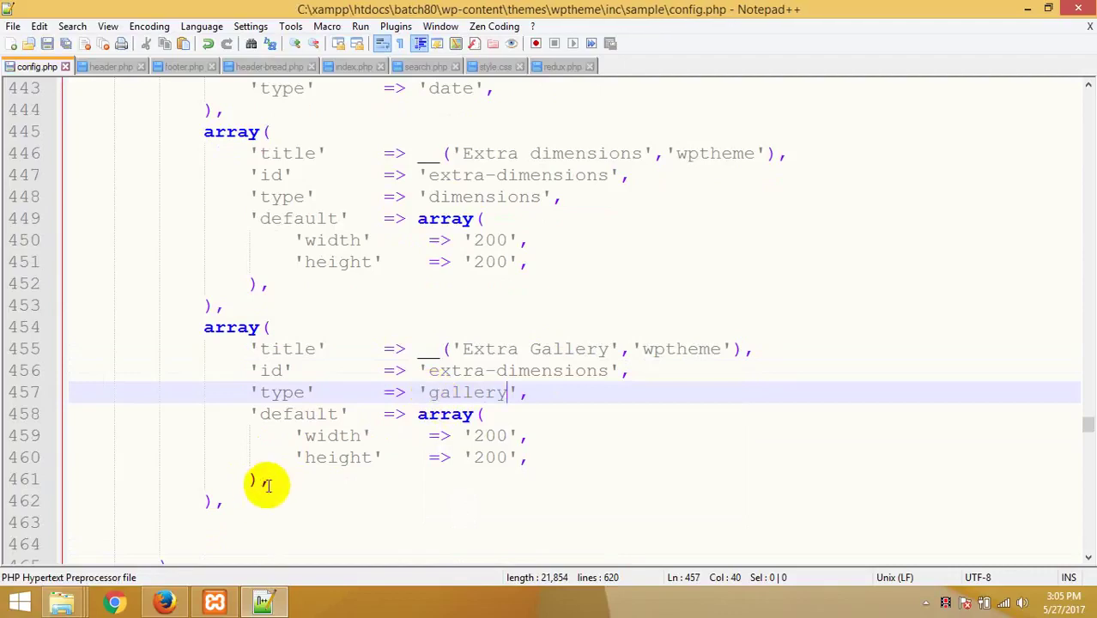
Delete the default width and height array from the Extra Gallery field and replace dimensions with gallery in its id
{"action": "left_click_drag", "start_coordinate": [268, 481], "coordinate": [252, 411]}
{"action": "key", "text": "Delete"}
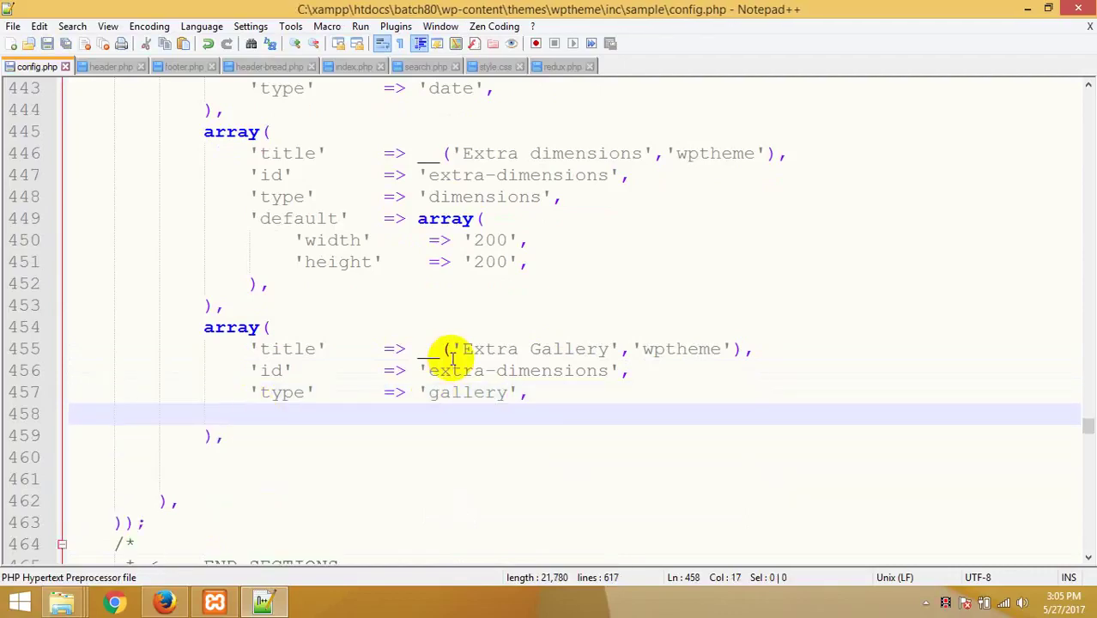
{"action": "double_click", "coordinate": [486, 392]}
{"action": "double_click", "coordinate": [562, 371]}
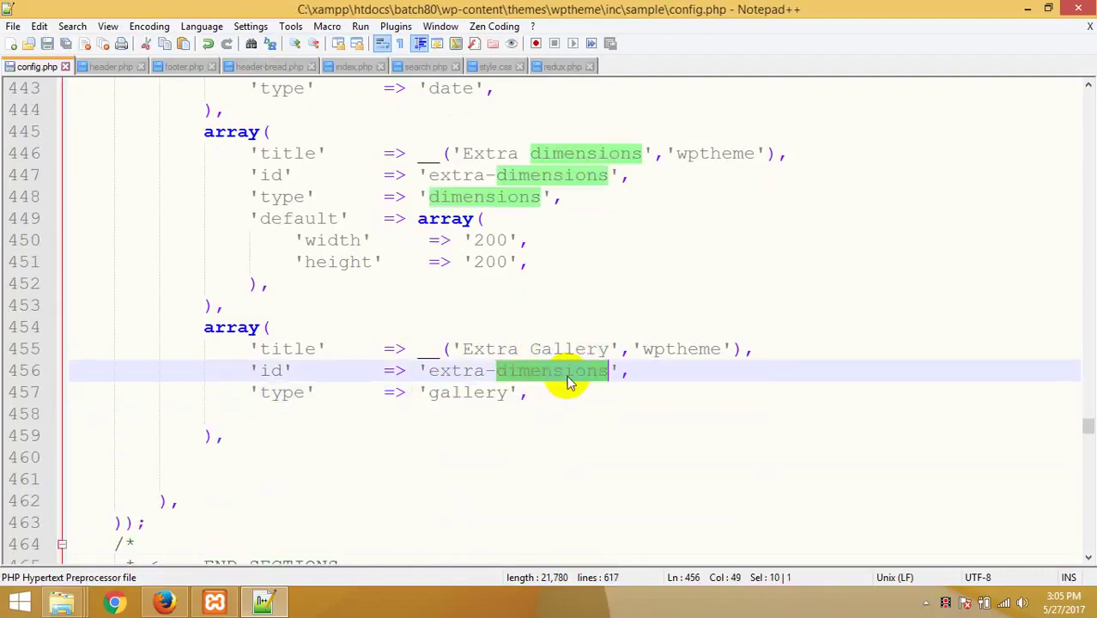
{"action": "key", "text": "ctrl+v"}
Switch to Firefox and reset the Extra Options section on the Sixth Options page
{"action": "left_click", "coordinate": [163, 601]}
{"action": "left_click", "coordinate": [92, 31]}
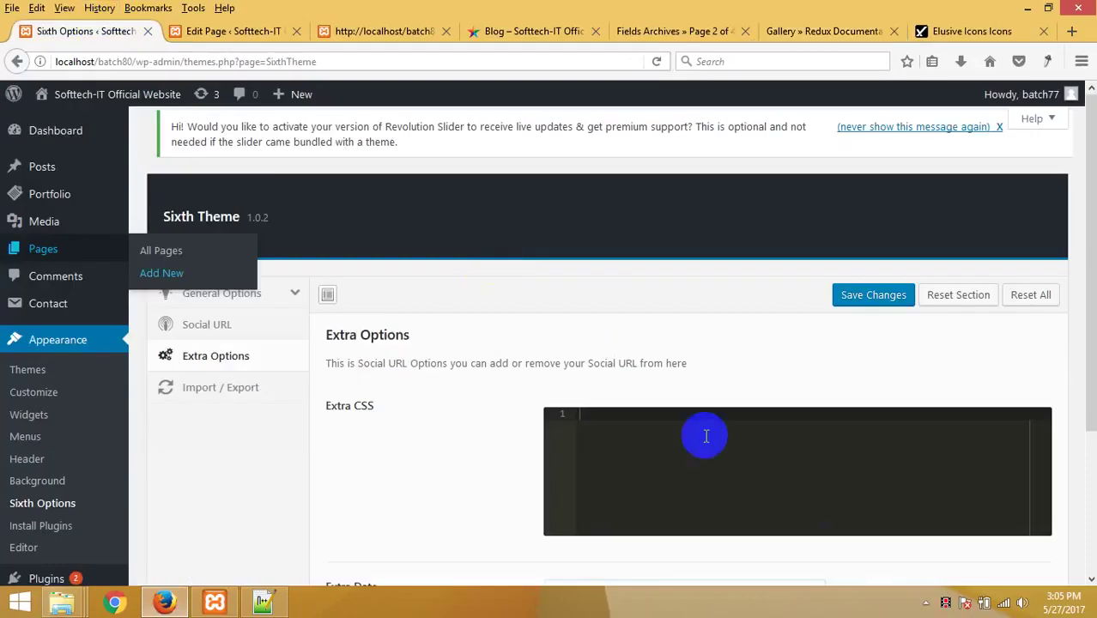
{"action": "scroll", "coordinate": [706, 436], "scroll_direction": "down", "scroll_amount": 2}
{"action": "left_click", "coordinate": [961, 516]}
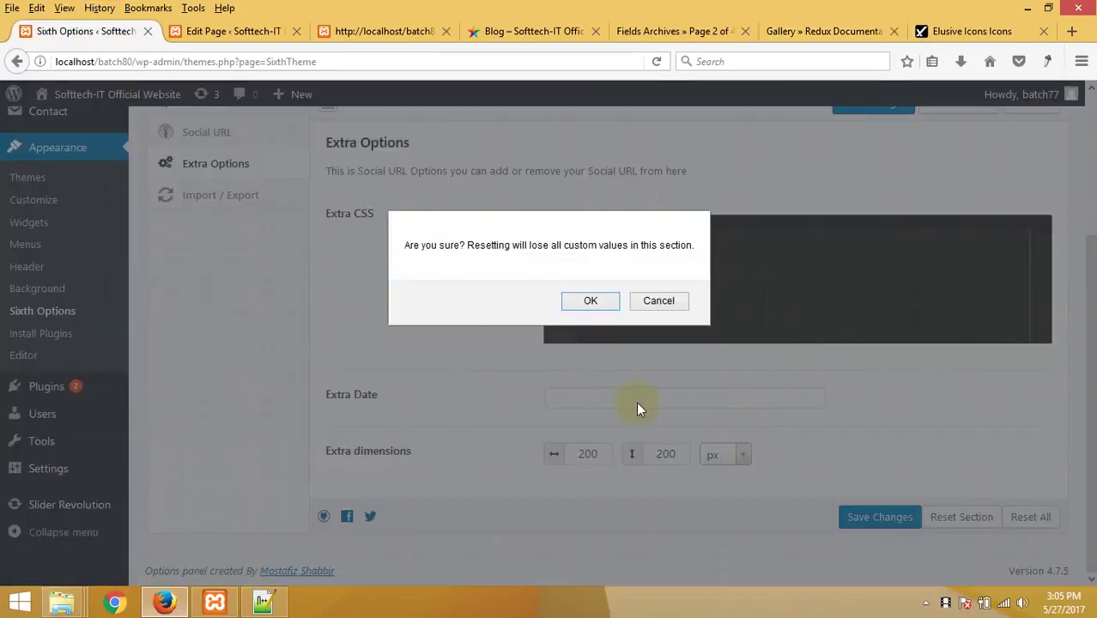
{"action": "left_click", "coordinate": [591, 302]}
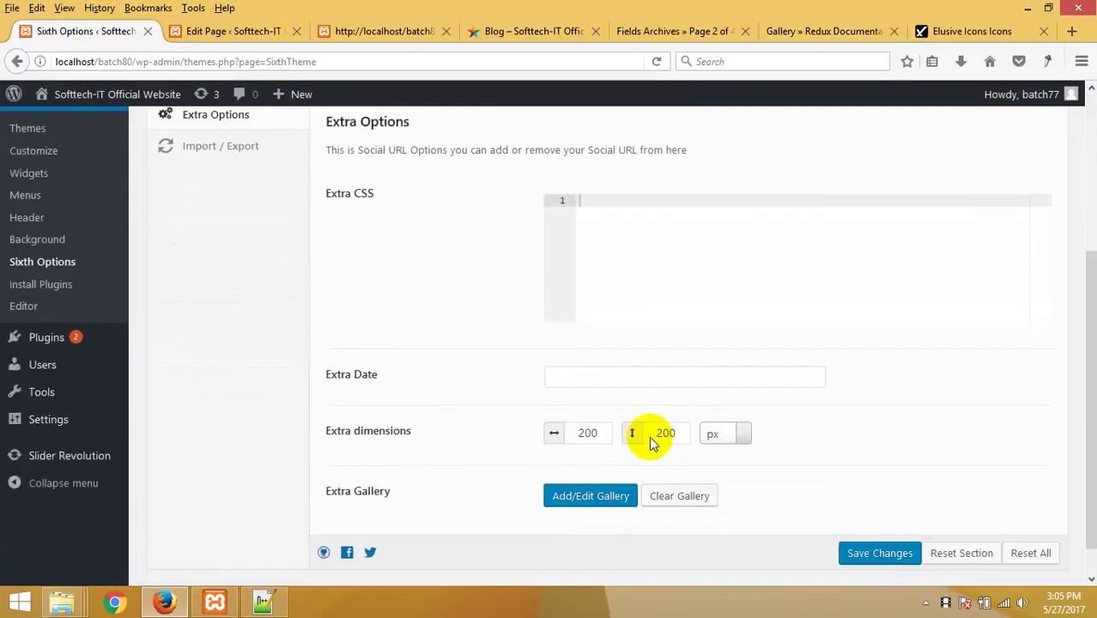
Open the Extra Gallery field's gallery editor and show the existing media library images for adding to the gallery
{"action": "scroll", "coordinate": [648, 436], "scroll_direction": "down", "scroll_amount": 1}
{"action": "left_click", "coordinate": [598, 461]}
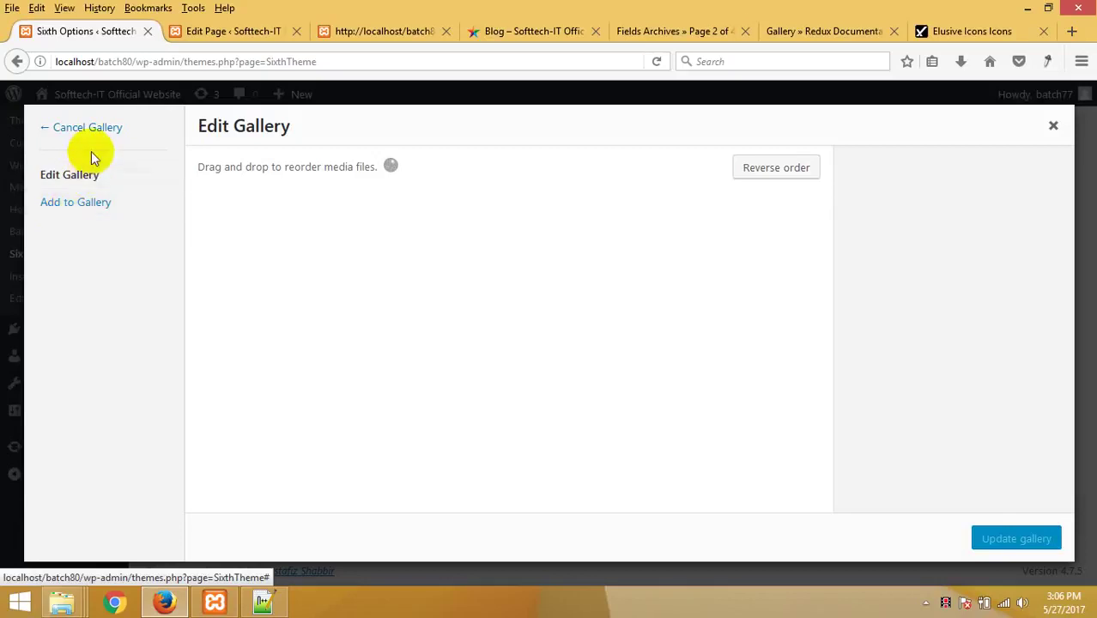
{"action": "left_click", "coordinate": [64, 203]}
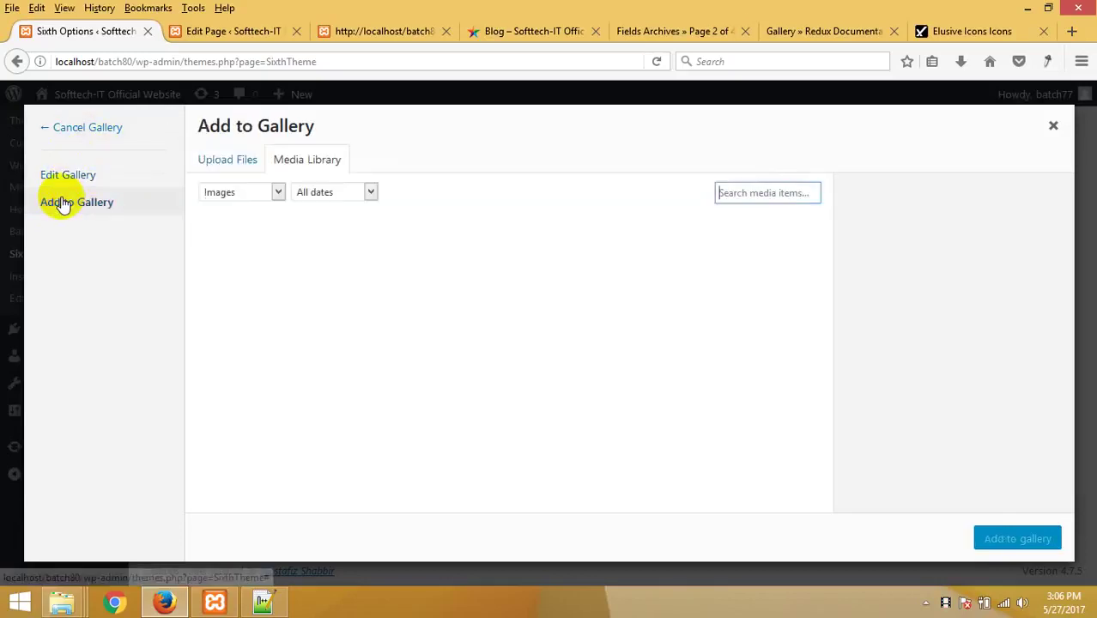
{"action": "left_click", "coordinate": [238, 158]}
{"action": "left_click", "coordinate": [300, 160]}
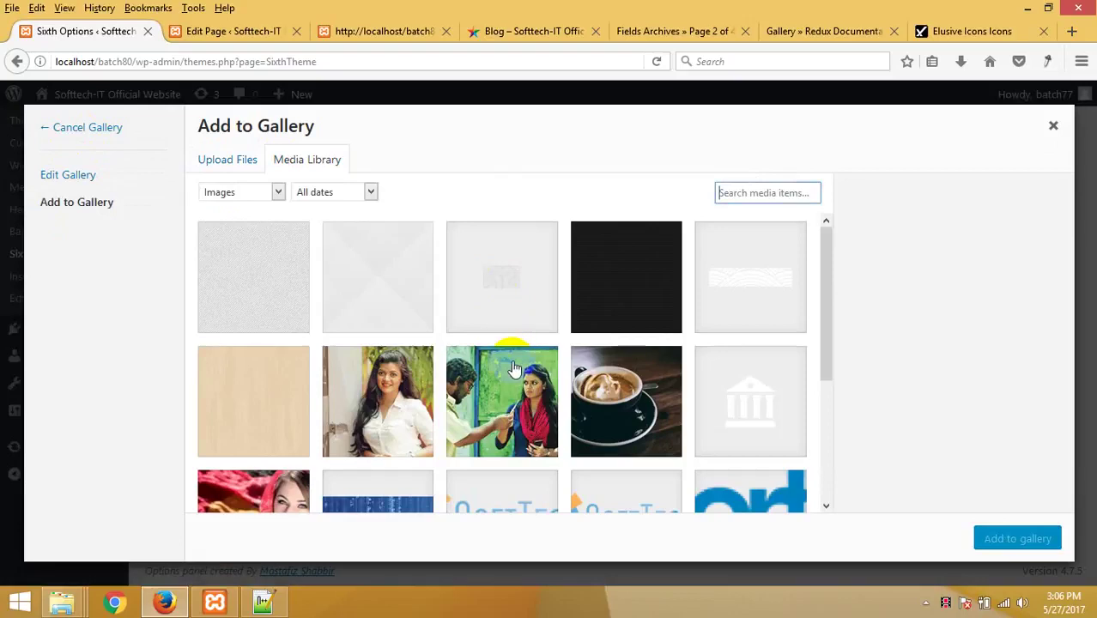
Add four library images to the gallery: woman in white shirt, couple by the green door, smiling woman in black, and woman in red headscarf
{"action": "scroll", "coordinate": [507, 356], "scroll_direction": "down", "scroll_amount": 3}
{"action": "scroll", "coordinate": [525, 364], "scroll_direction": "up", "scroll_amount": 2}
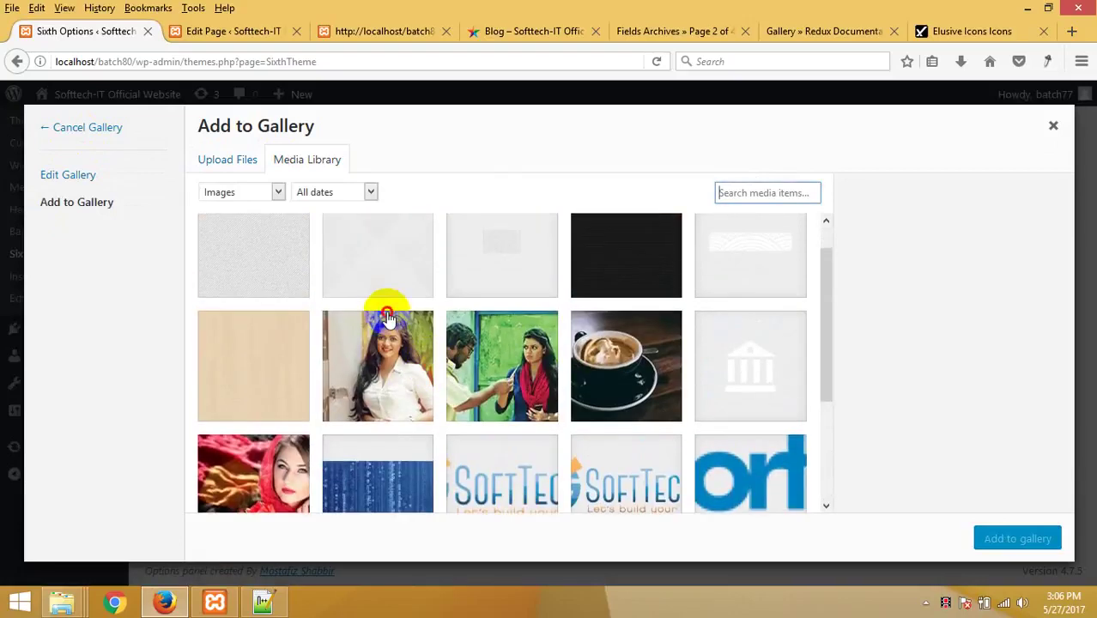
{"action": "left_click", "coordinate": [385, 313]}
{"action": "left_click", "coordinate": [537, 356]}
{"action": "scroll", "coordinate": [527, 381], "scroll_direction": "down", "scroll_amount": 2}
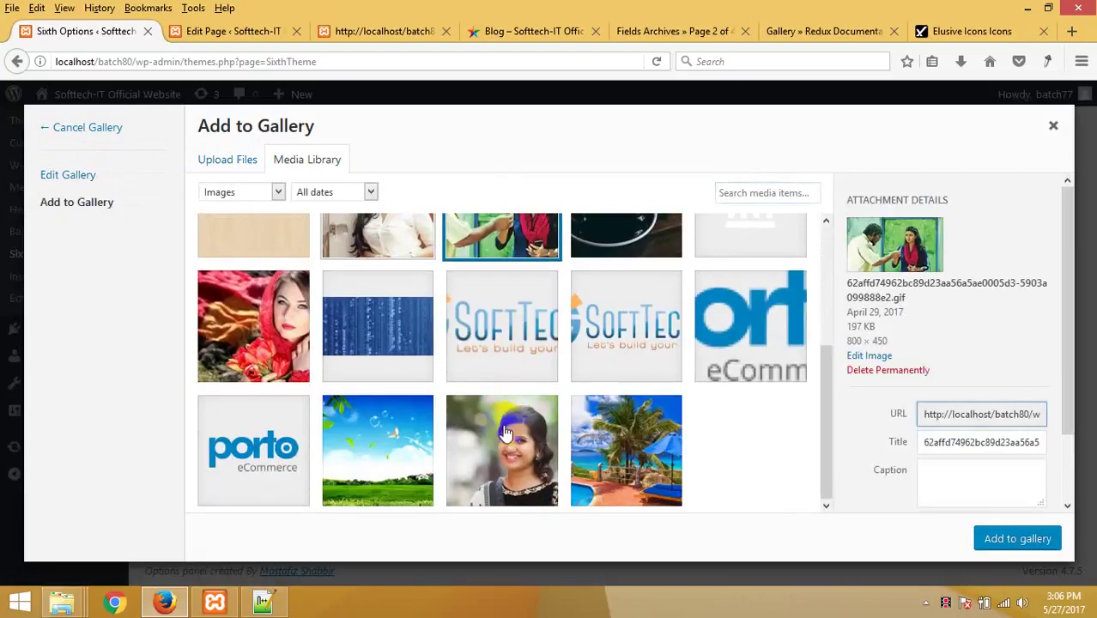
{"action": "left_click", "coordinate": [504, 435]}
{"action": "left_click", "coordinate": [270, 348]}
{"action": "scroll", "coordinate": [605, 373], "scroll_direction": "up", "scroll_amount": 2}
{"action": "scroll", "coordinate": [638, 381], "scroll_direction": "down", "scroll_amount": 2}
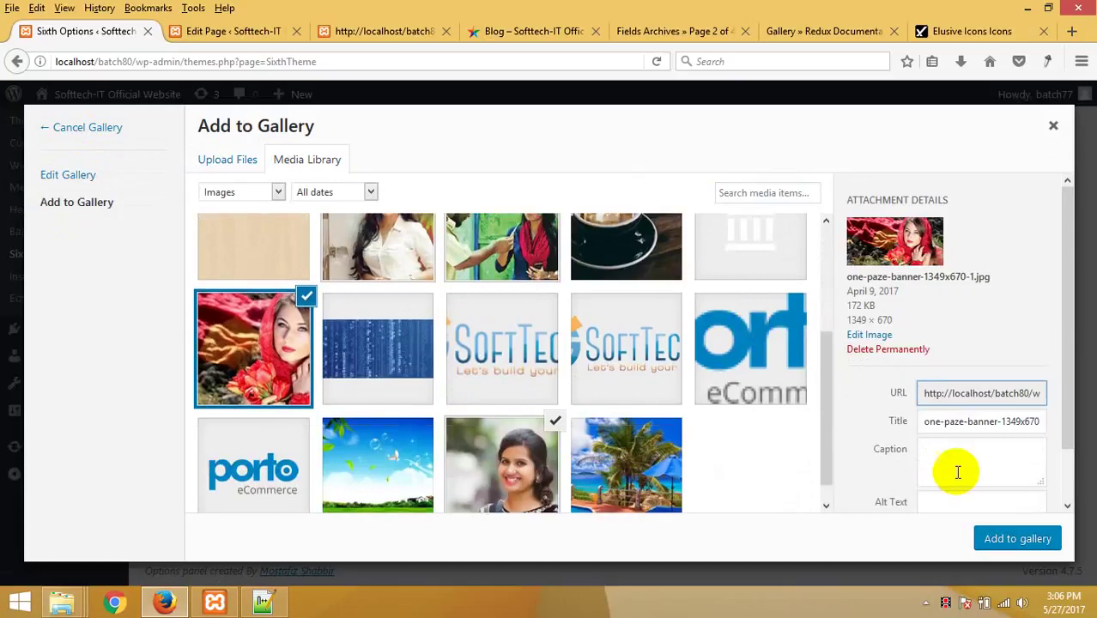
{"action": "left_click", "coordinate": [1034, 539]}
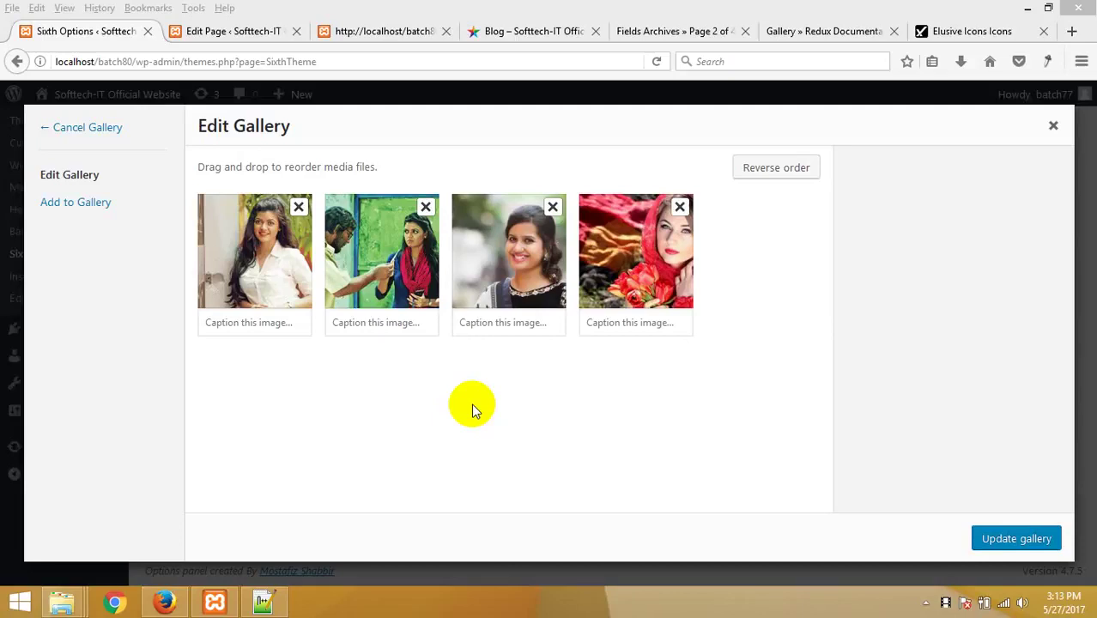
View the site's already open redux-page and Blog page in the browser
{"action": "left_click", "coordinate": [469, 400]}
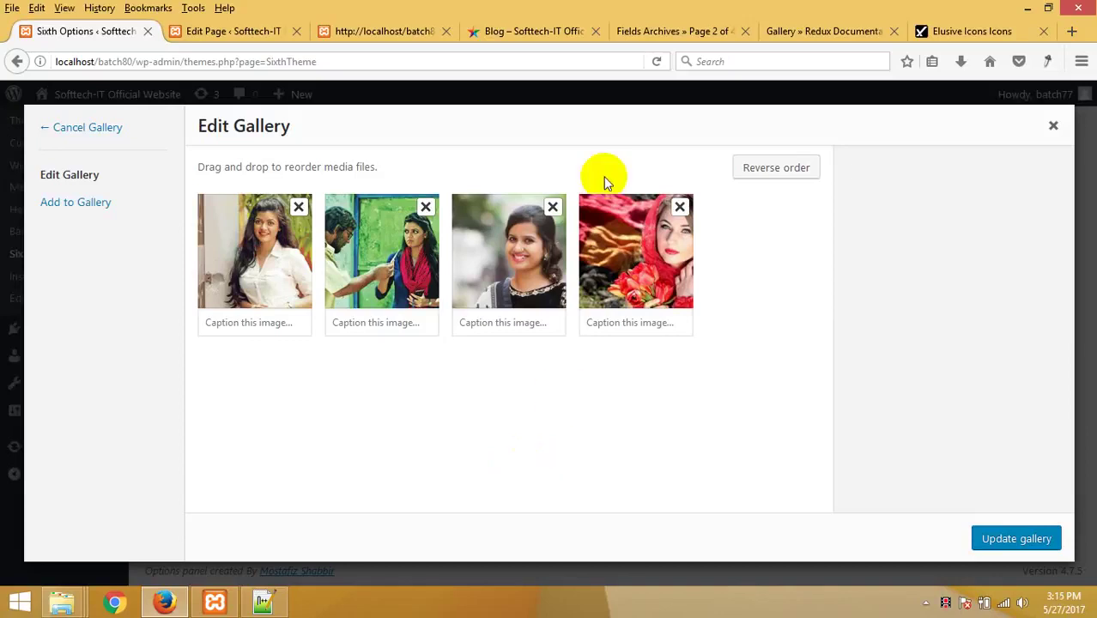
{"action": "left_click", "coordinate": [279, 33]}
{"action": "left_click", "coordinate": [395, 34]}
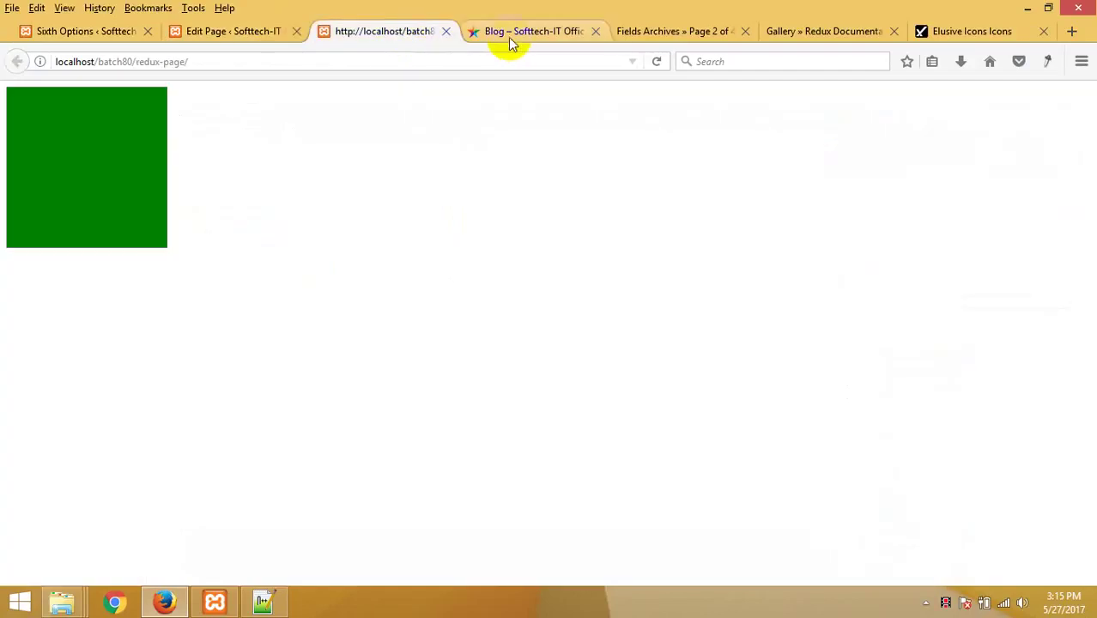
{"action": "left_click", "coordinate": [508, 37]}
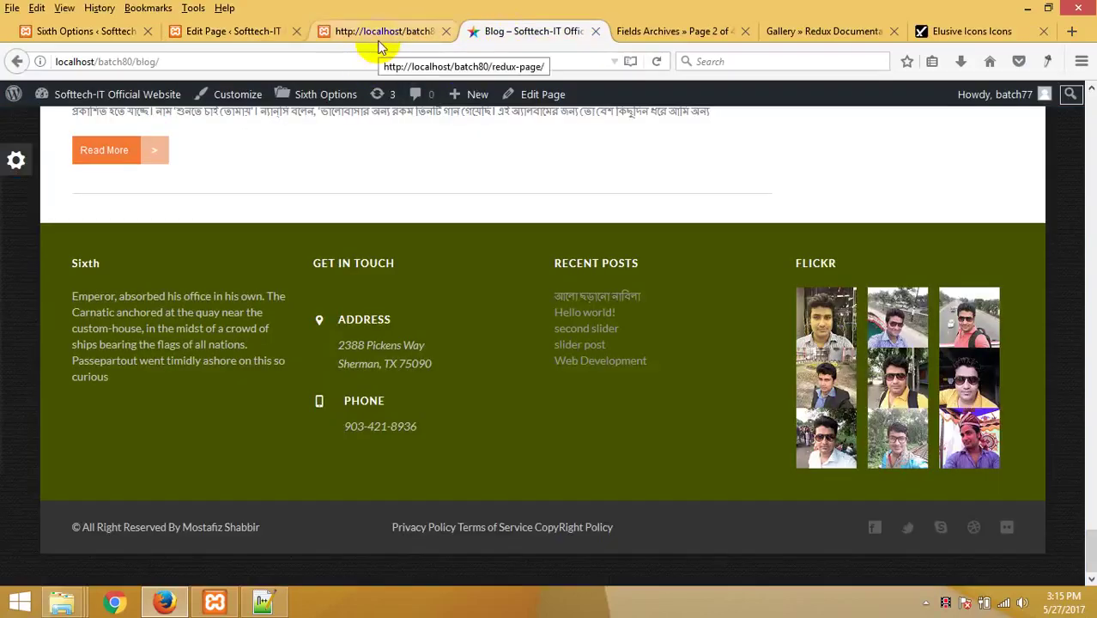